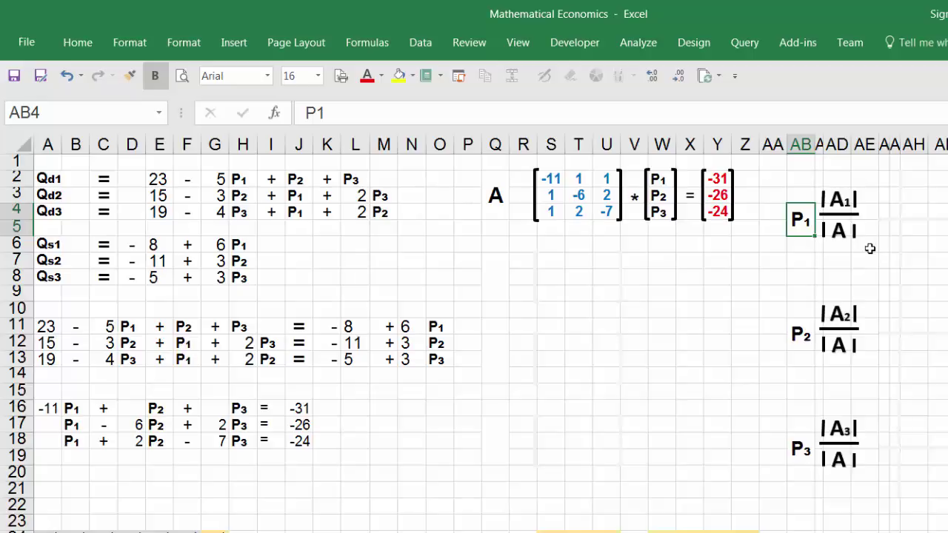
Step: Enter 1 in the trigger cells from S24 to U24 to display the A1, A2 and A3 matrices below matrix A
drag(551, 178, 593, 211)
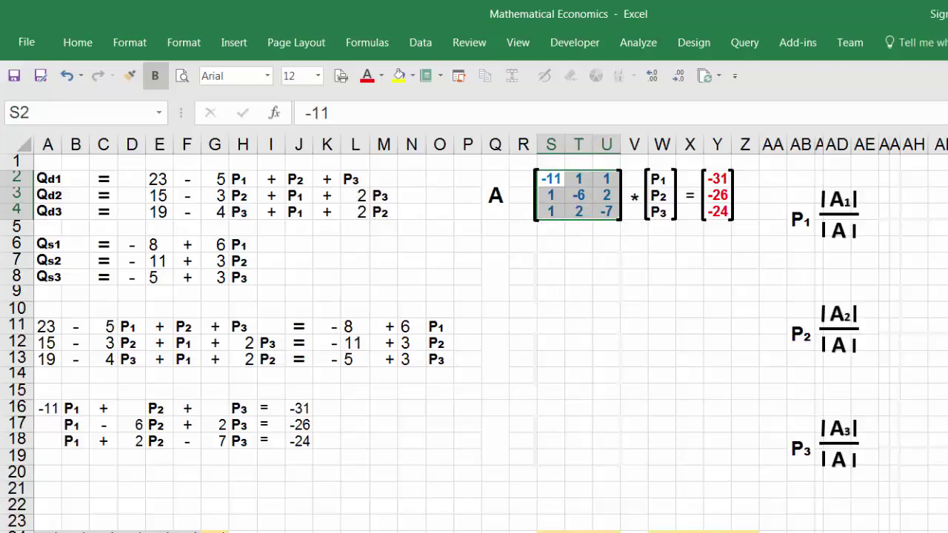
click(561, 530)
drag(578, 531, 606, 532)
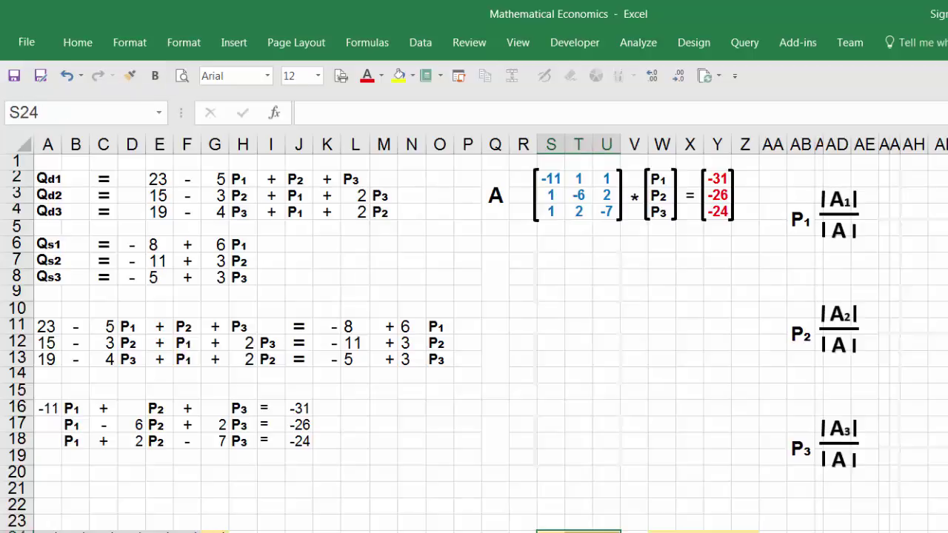
text(1)
key(Return)
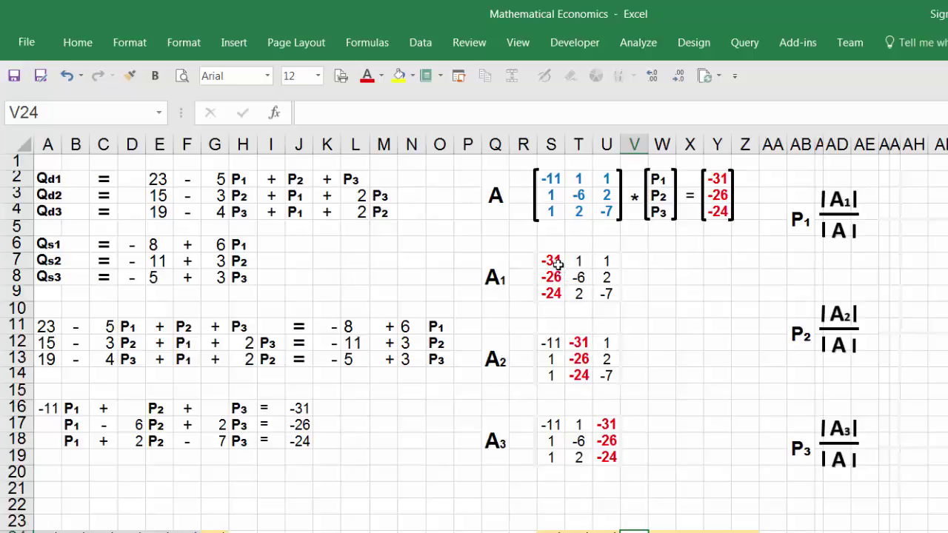
Step: Compare the A1, A2 and A3 matrices with the original coefficient matrix A in S2:U4
drag(557, 264, 602, 293)
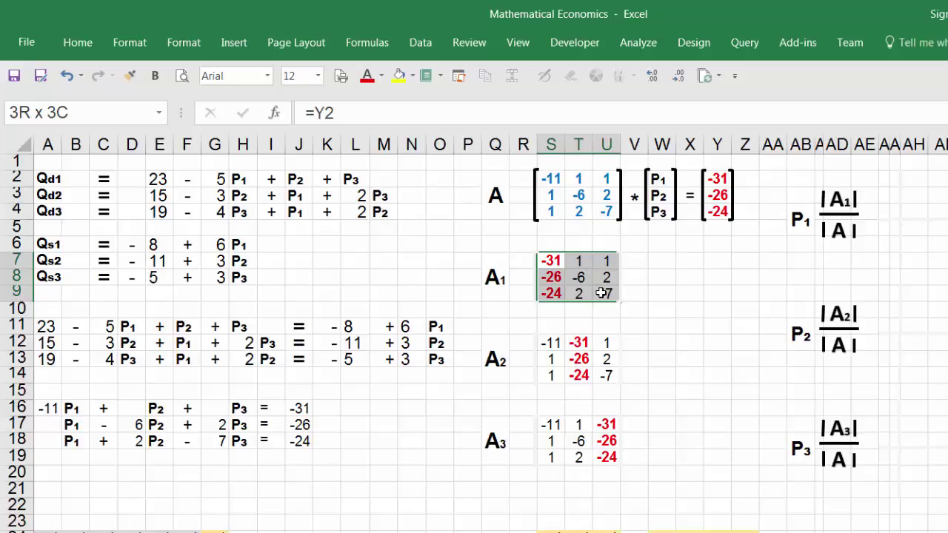
click(553, 179)
drag(570, 194, 604, 214)
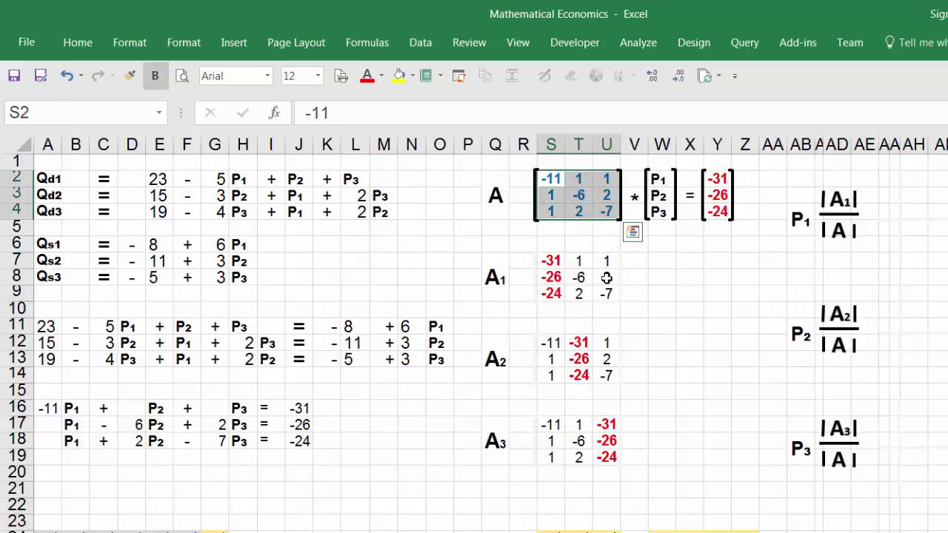
drag(551, 342, 607, 374)
drag(548, 188, 607, 215)
drag(555, 426, 611, 457)
drag(551, 180, 607, 213)
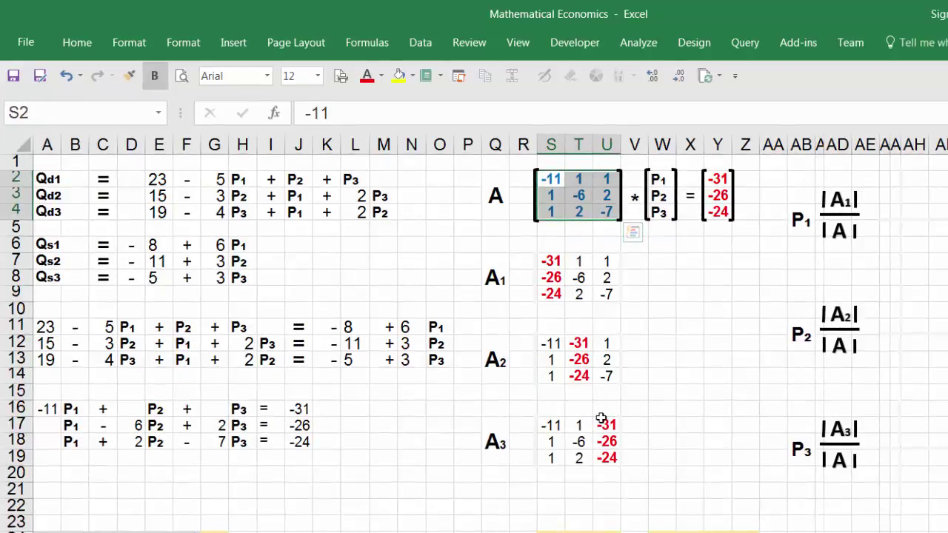
click(600, 418)
Step: Fill trigger cell W24 to display the determinant fraction for P1, and highlight its A1 and A determinants
click(662, 531)
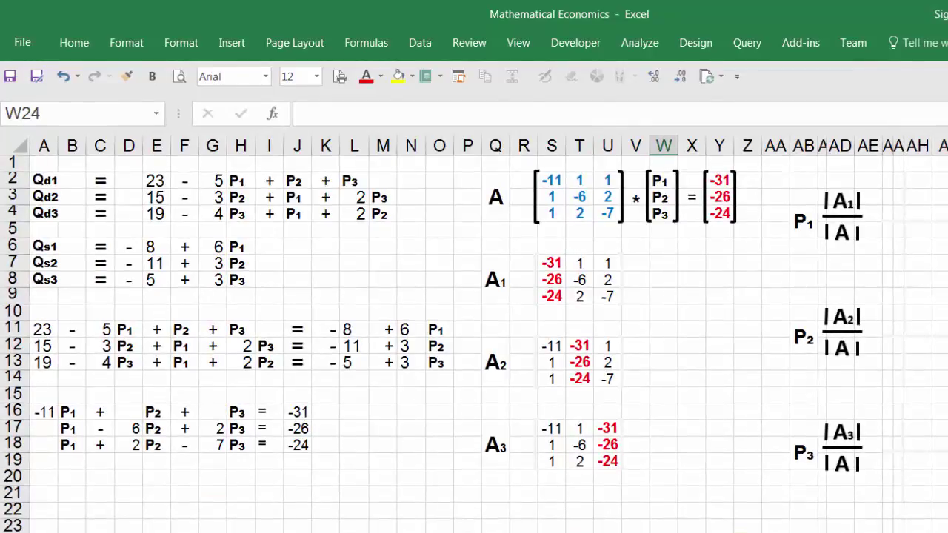
scroll(487, 334, right, 6)
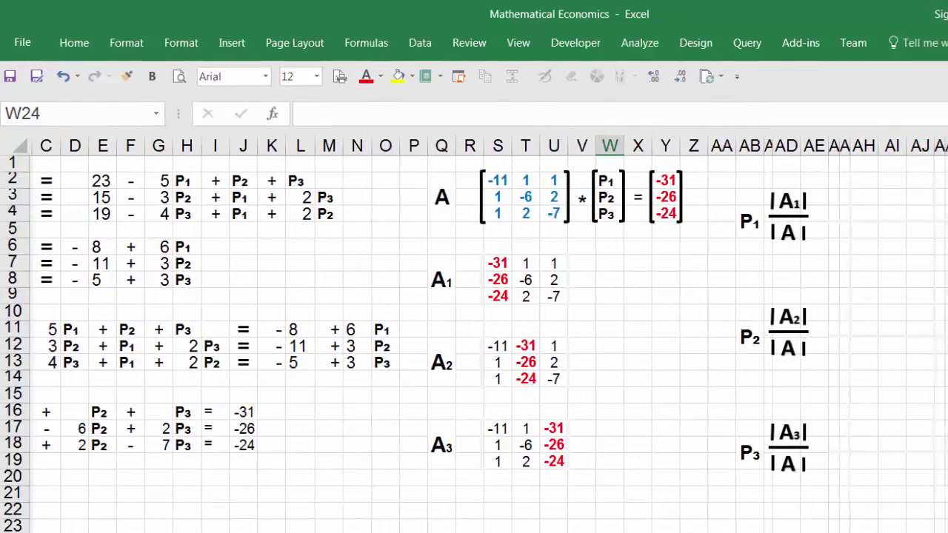
scroll(487, 334, right, 8)
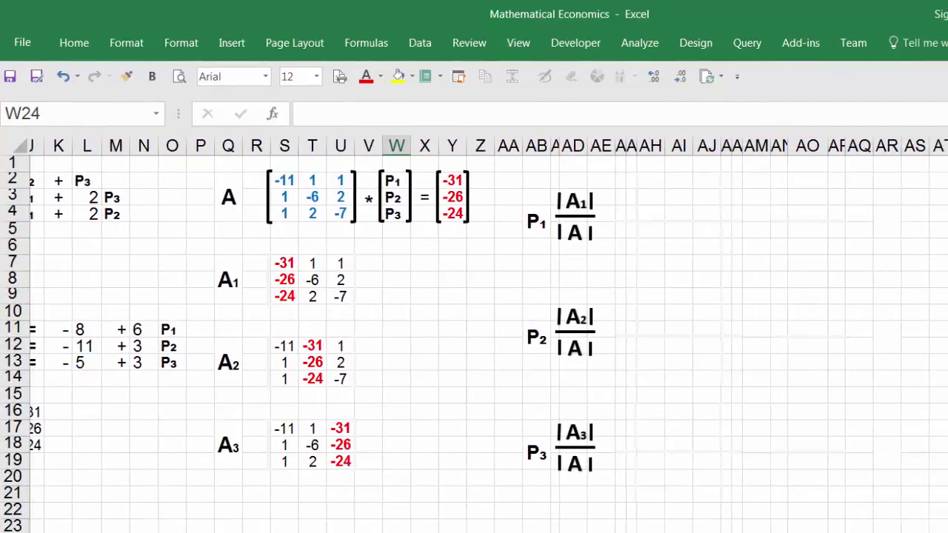
scroll(700, 412, right, 1)
click(700, 412)
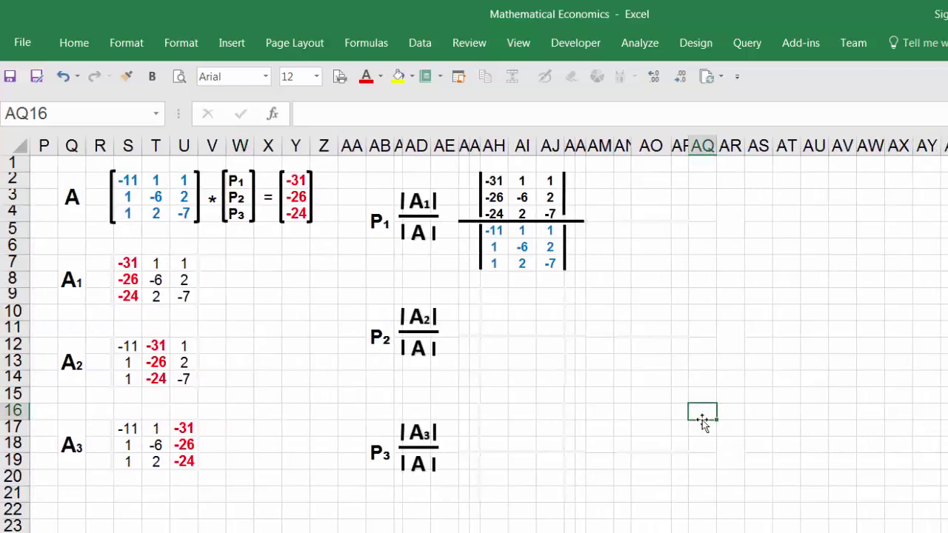
drag(494, 182, 542, 208)
click(543, 208)
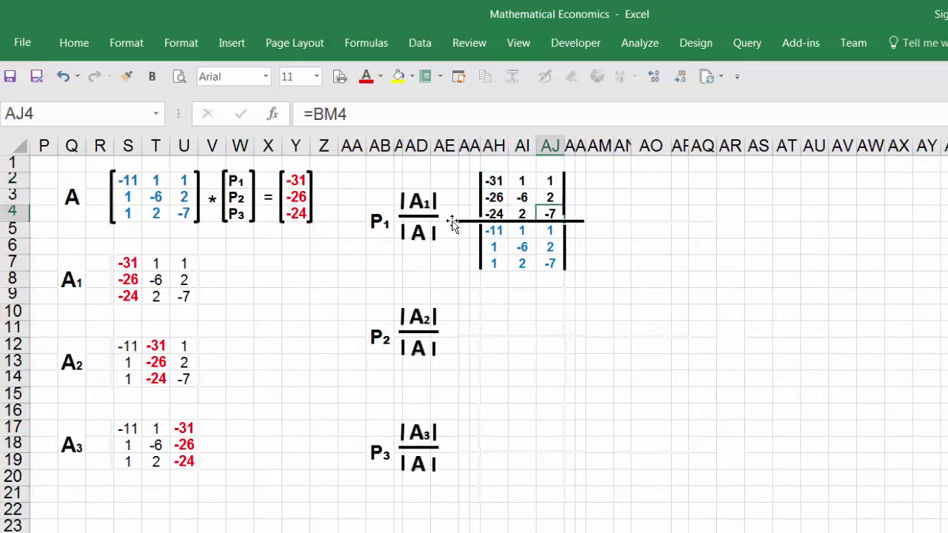
drag(489, 232, 549, 264)
Step: Fill trigger cell X24 to display the determinant fraction for P2, and highlight its A2 and A determinants
click(268, 531)
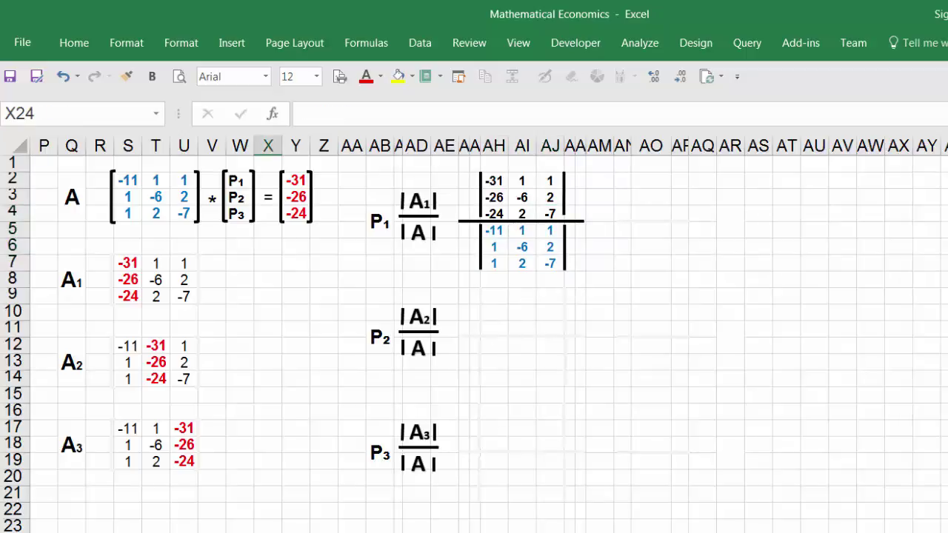
click(296, 531)
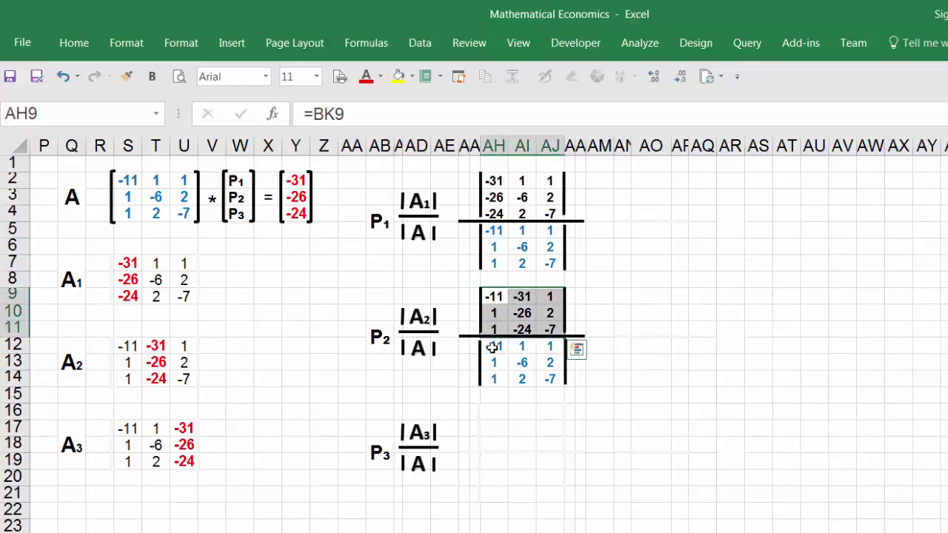
drag(491, 345, 546, 372)
Step: Enter 1 in trigger cell Y24 to display the determinant fraction for P3, and highlight its A3 and A determinants
click(296, 527)
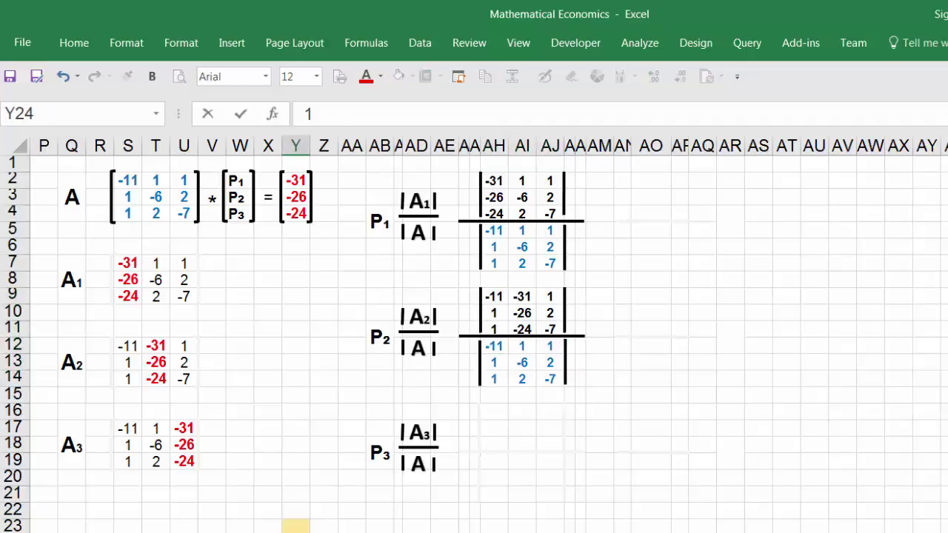
click(324, 527)
click(600, 493)
drag(493, 413, 541, 440)
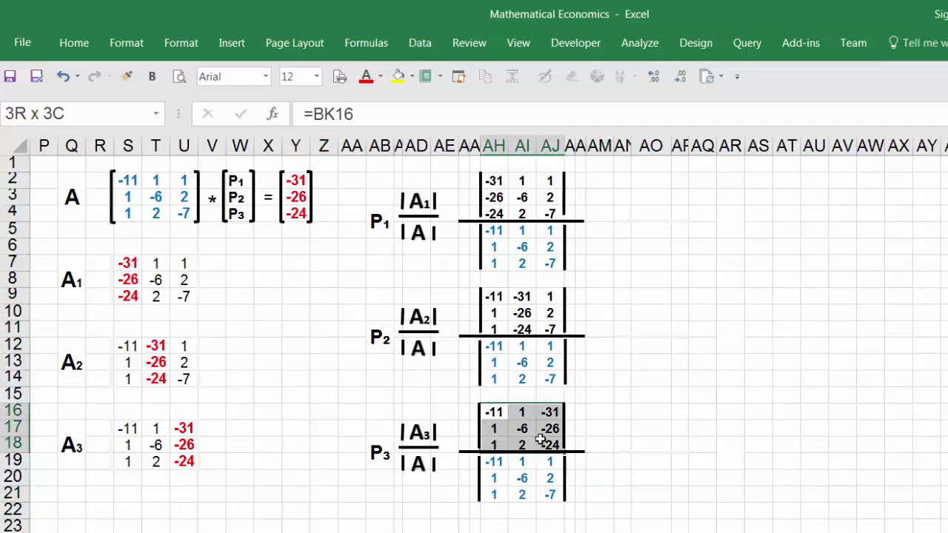
drag(493, 461, 541, 484)
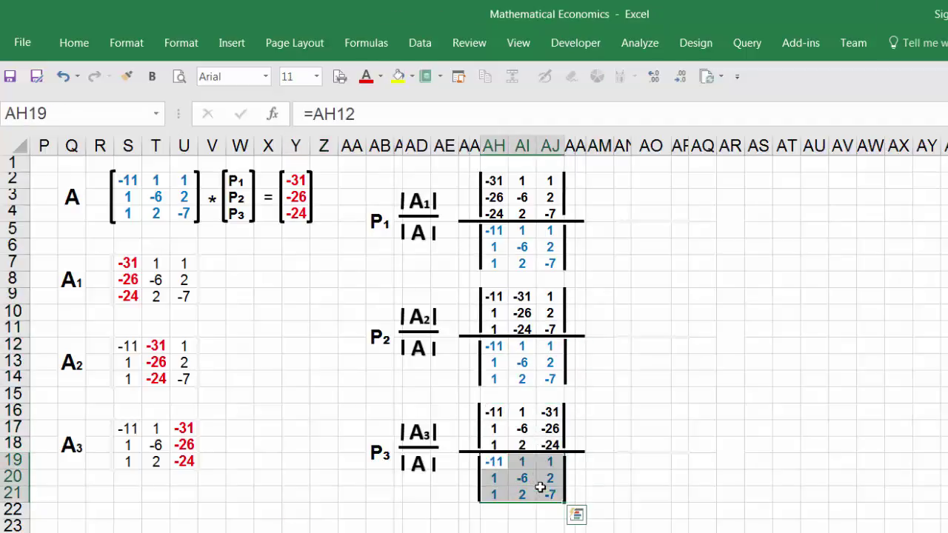
Step: Compute both P1 determinants as array formulas, with =MDETERM(AH2:AJ4) in AO4 and =MDETERM(AH5:AJ7) in AO5
click(351, 527)
click(657, 211)
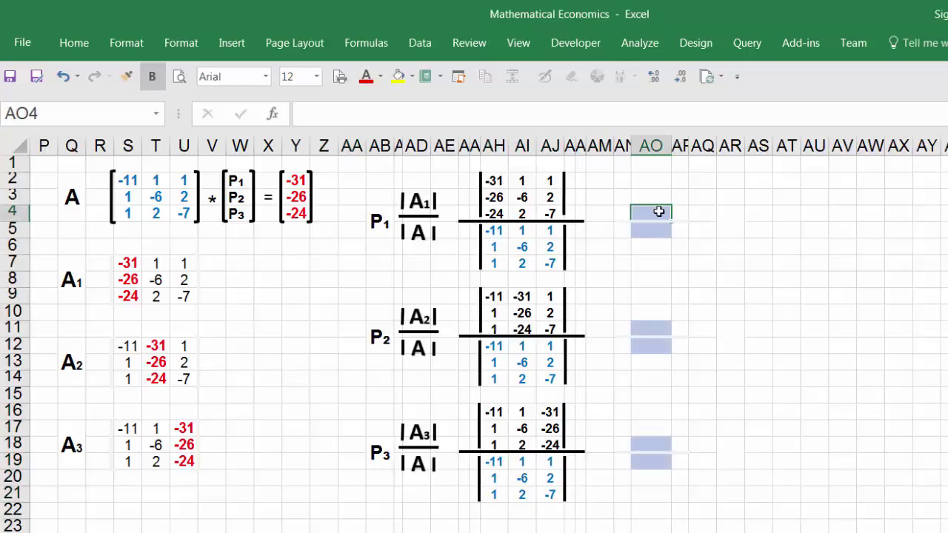
text(=)
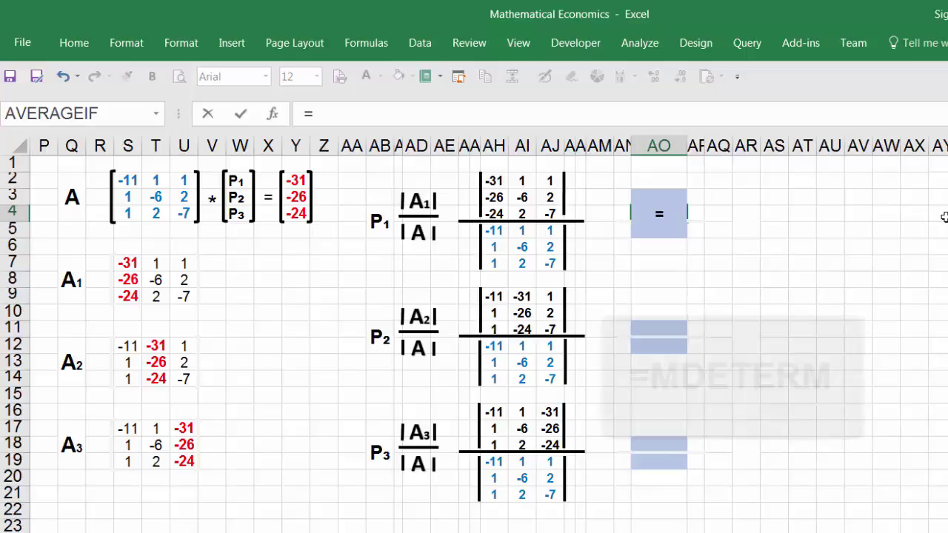
text(md)
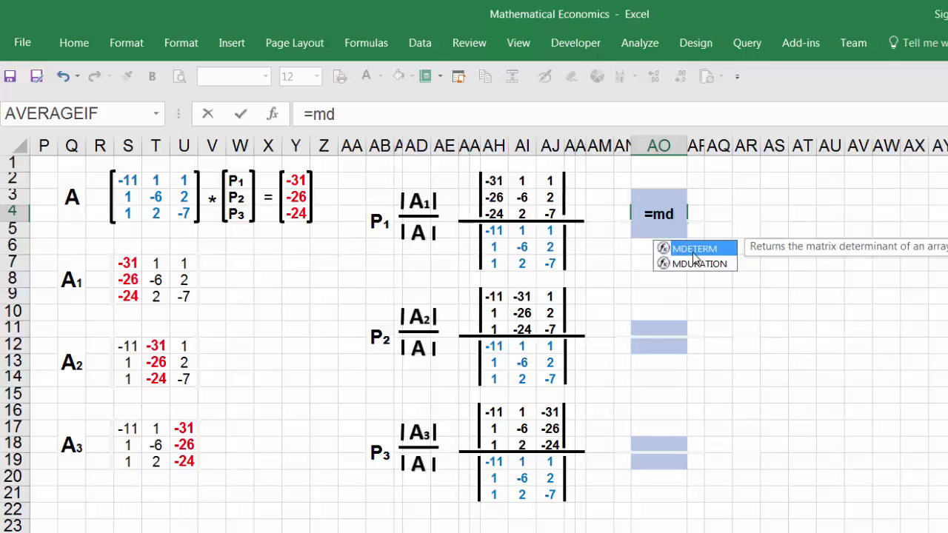
key(Tab)
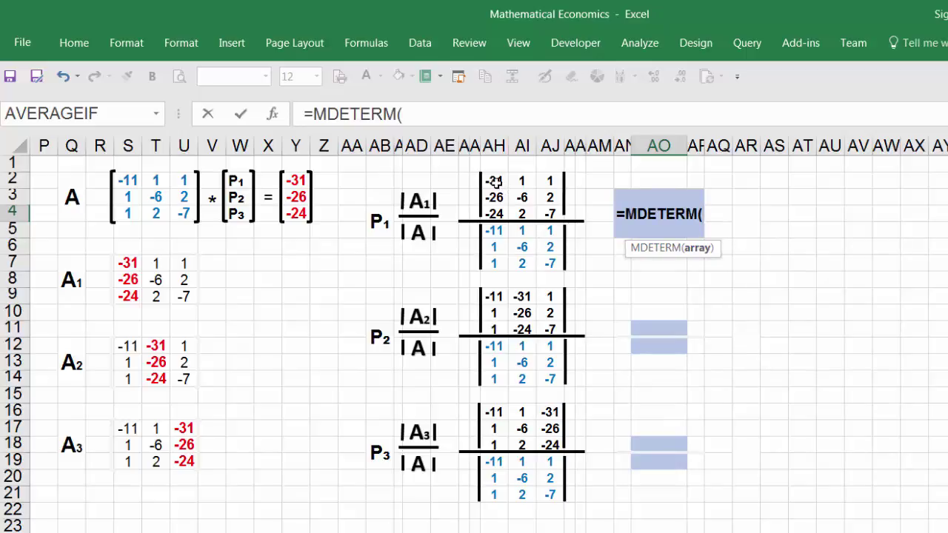
drag(497, 185, 544, 212)
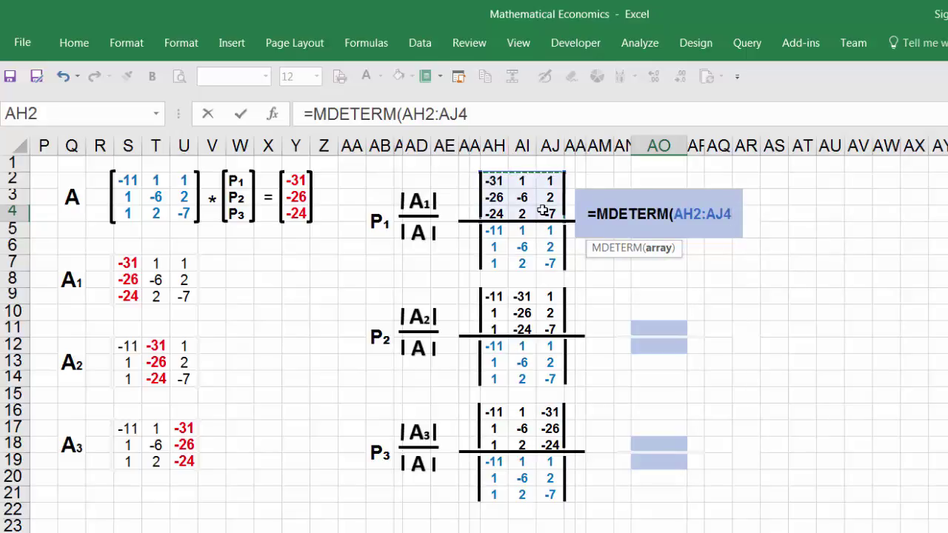
text())
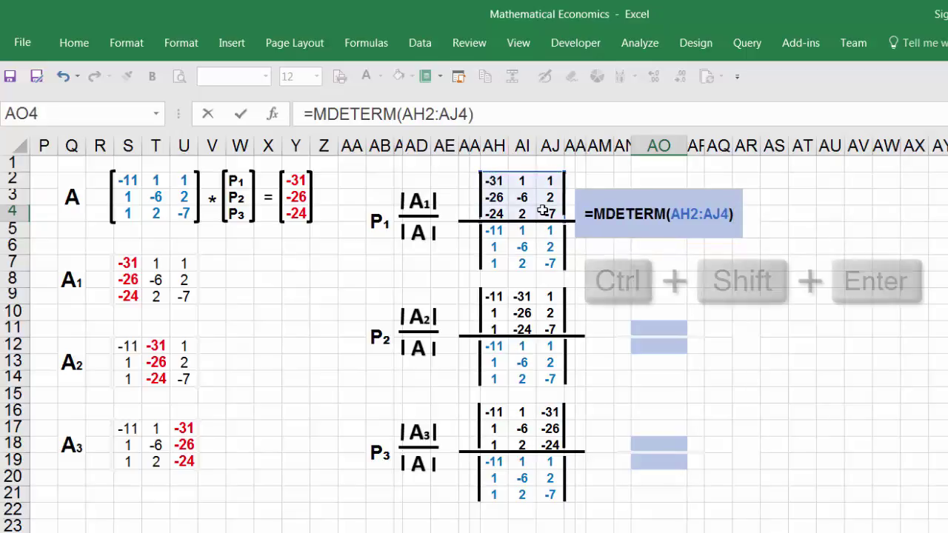
key(ctrl+shift+Return)
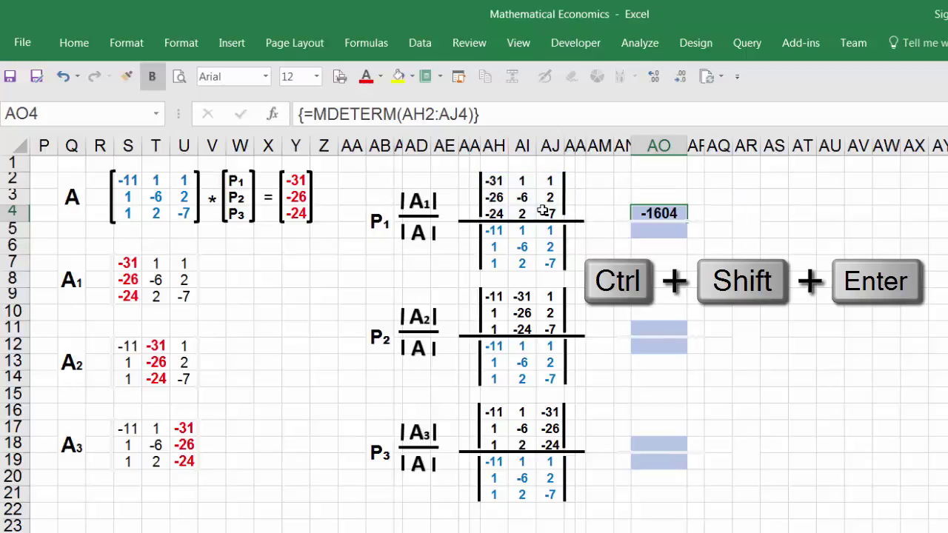
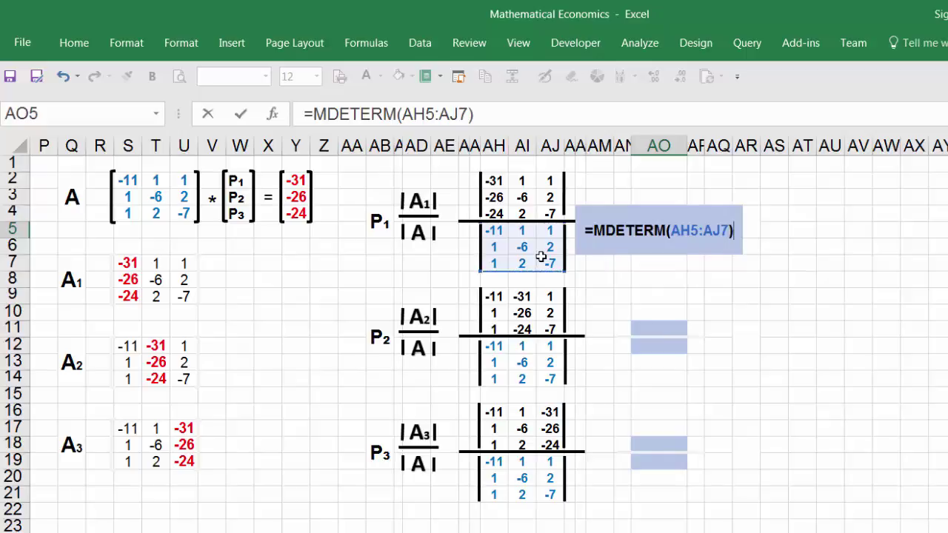
key(ctrl+shift+Return)
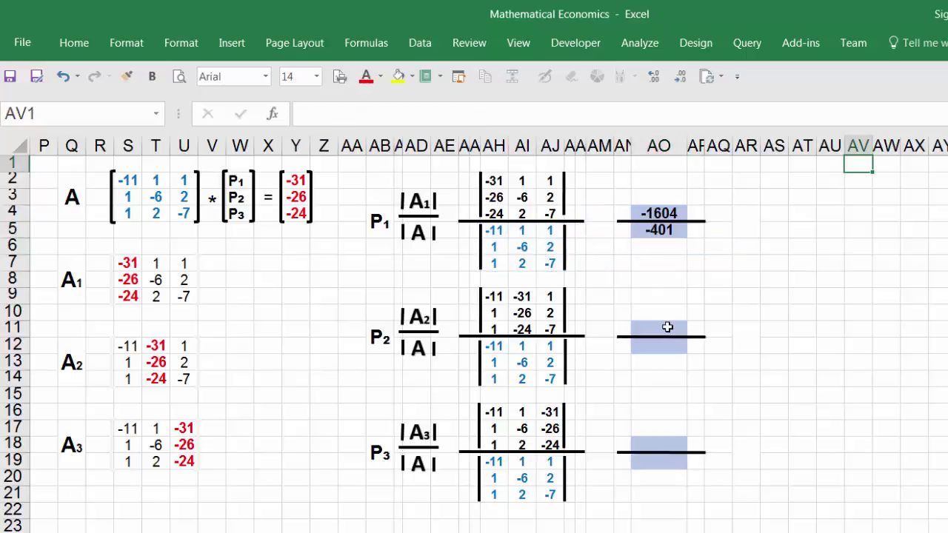
Step: Compute the A2 determinant for P2 in AO11 with the array formula =MDETERM(AH9:AJ11)
click(667, 327)
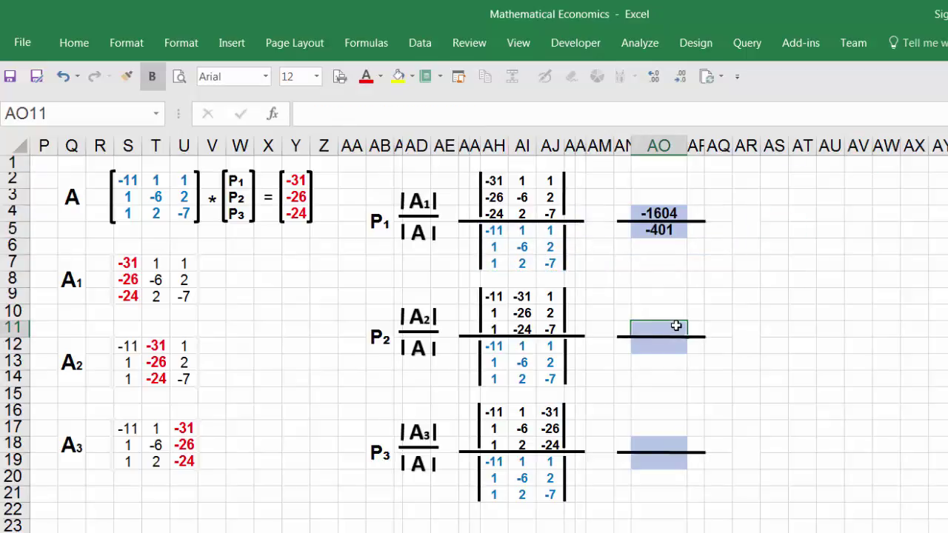
text(=md)
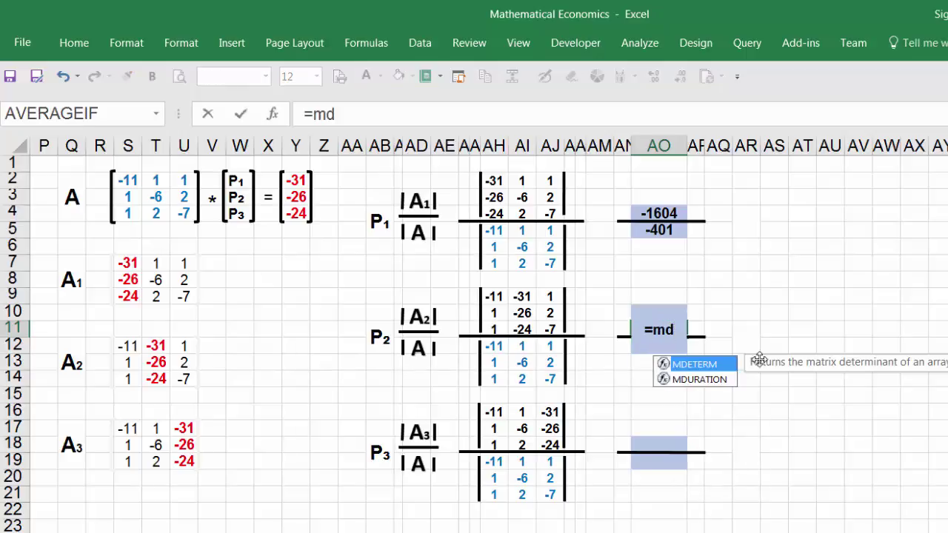
key(Tab)
drag(493, 296, 551, 331)
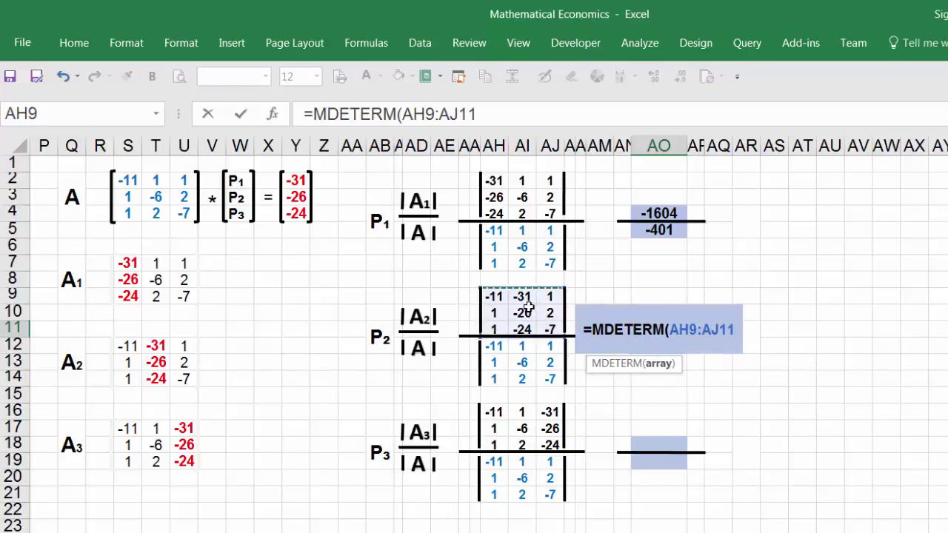
text())
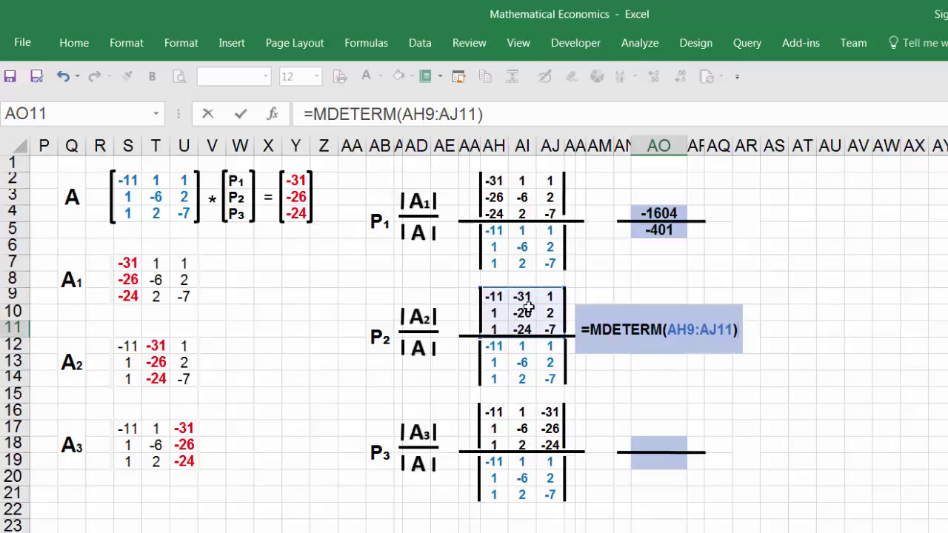
key(ctrl+shift+Return)
Step: Compute the A determinant for P2 in AO12 with the array formula =MDETERM(AH12:AJ14)
click(659, 348)
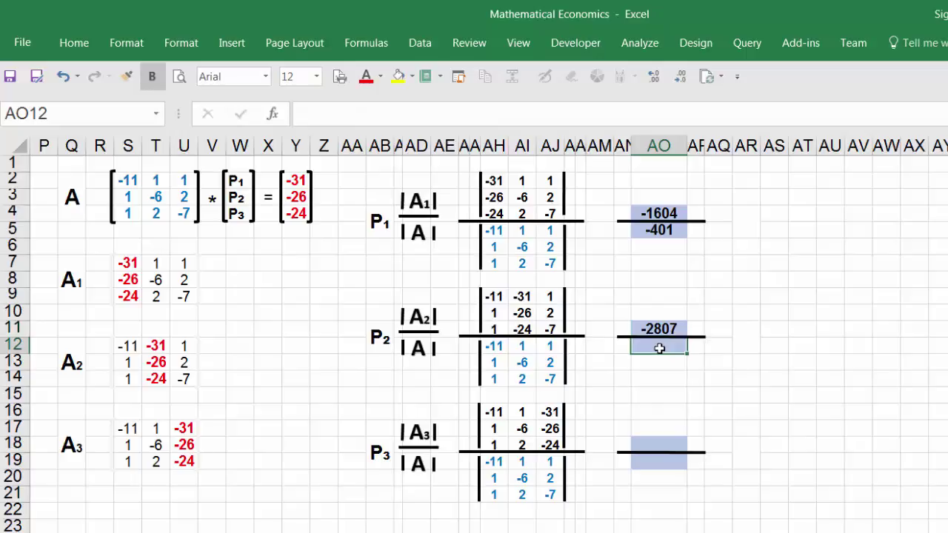
text(=)
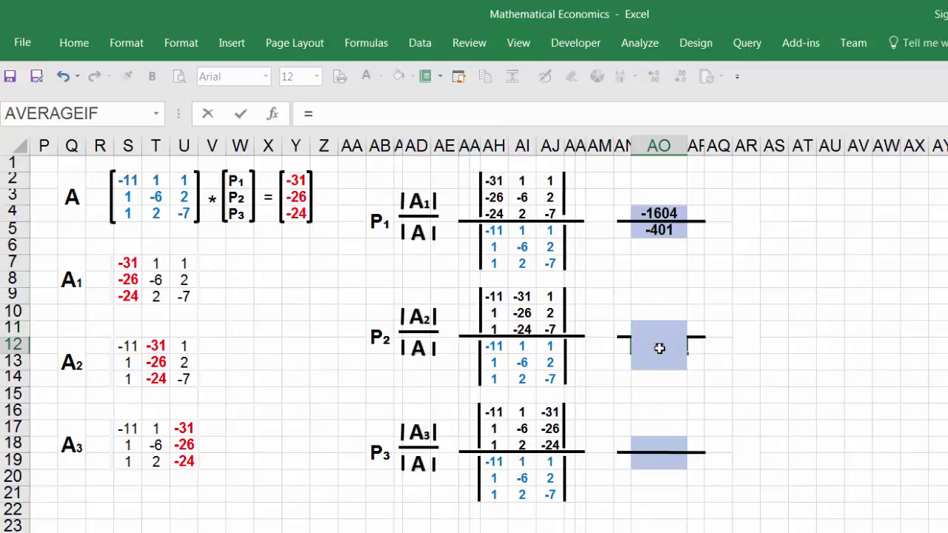
text(md)
key(Tab)
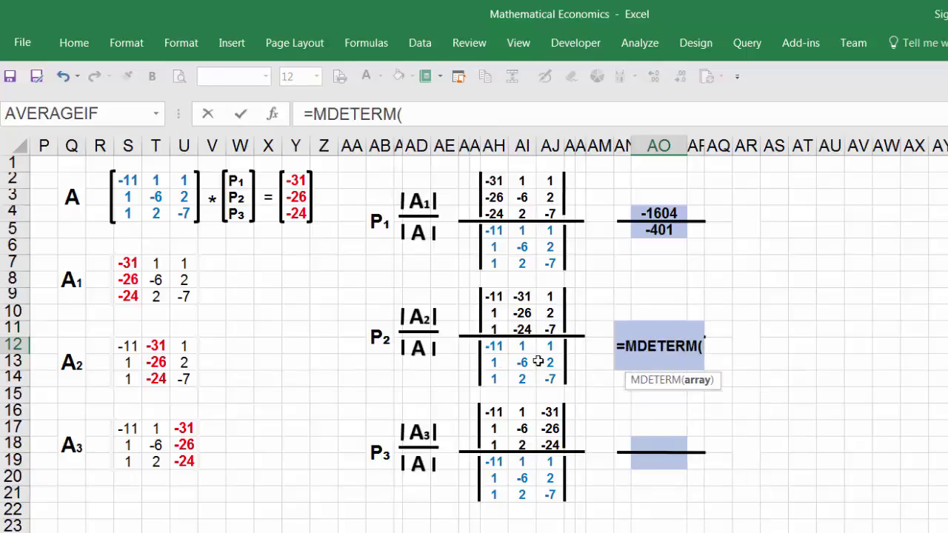
drag(493, 346, 538, 379)
text())
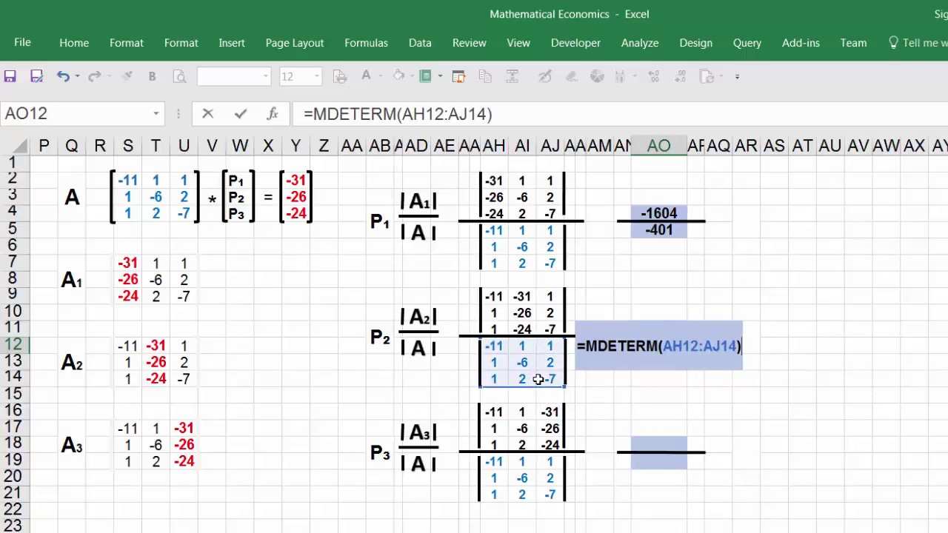
key(ctrl+shift+Return)
Step: Compute the A3 determinant for P3 in AO18 with the array formula =MDETERM(AH16:AJ18)
click(669, 444)
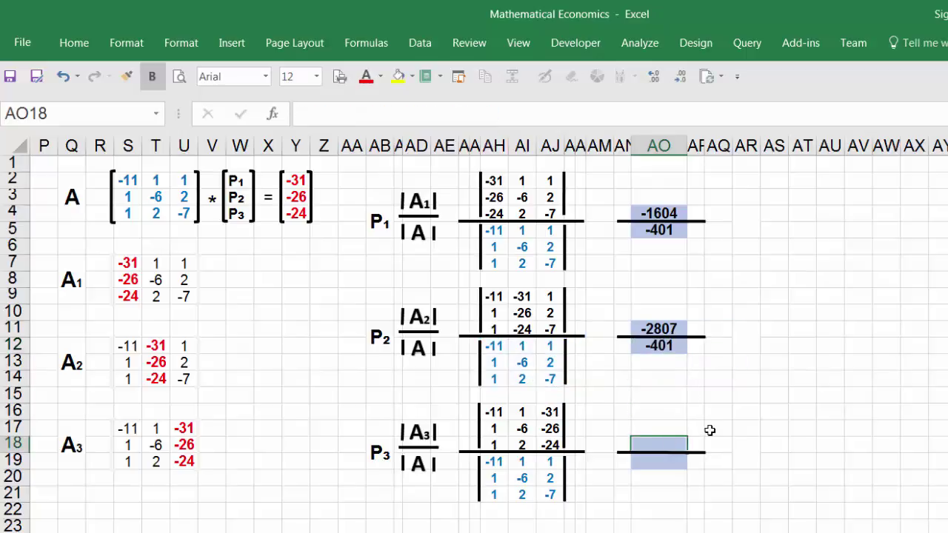
text(=)
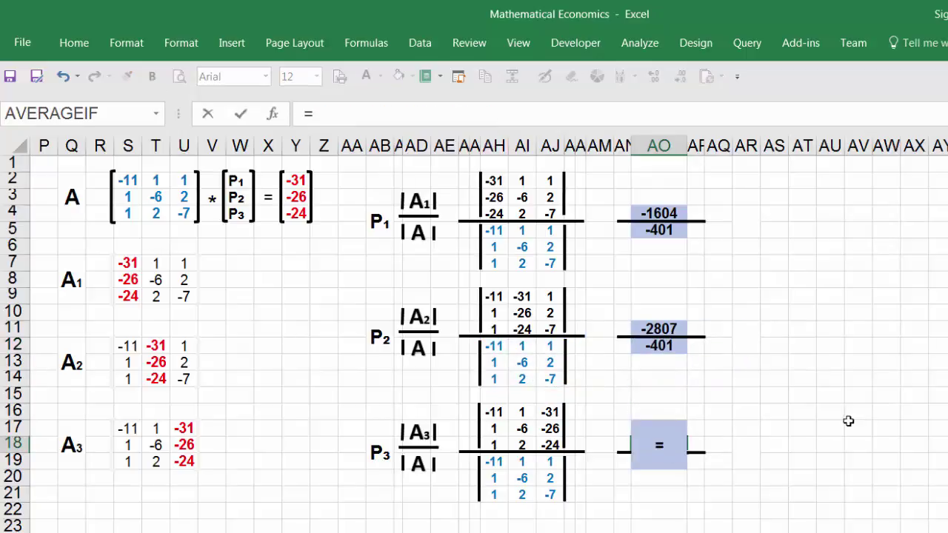
text(md)
key(Tab)
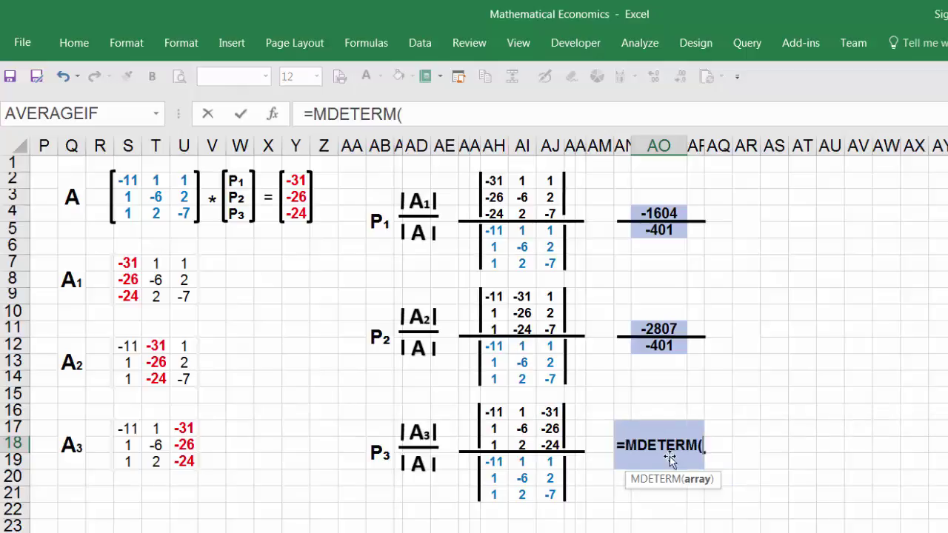
drag(493, 412, 545, 444)
text())
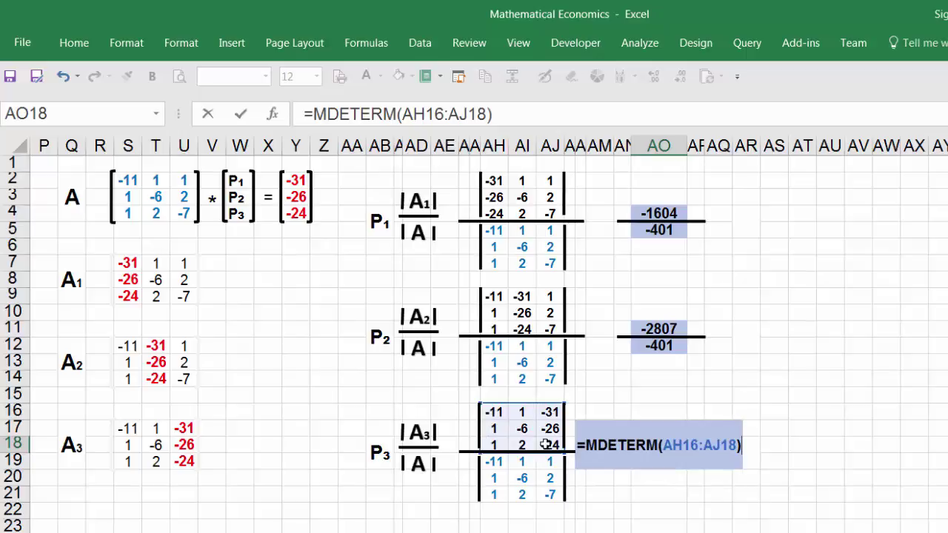
key(ctrl+shift+Return)
Step: Compute the A determinant for P3 in AO19 with the array formula =MDETERM(AH19:AJ21)
click(658, 462)
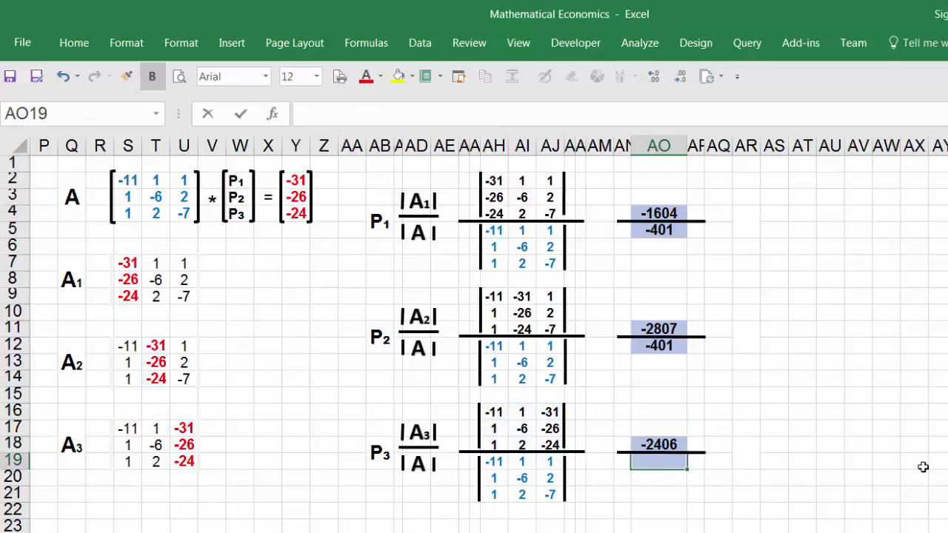
text(=md)
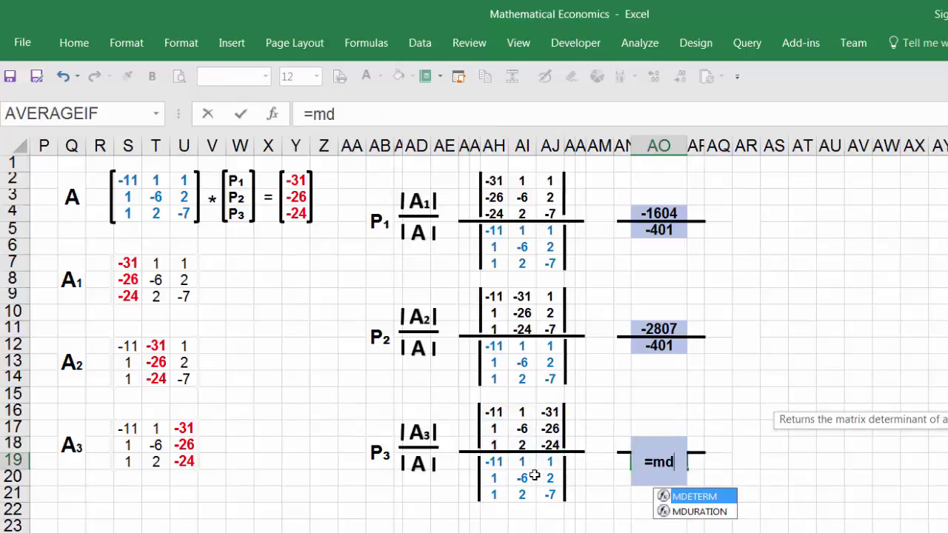
key(Tab)
drag(494, 462, 555, 489)
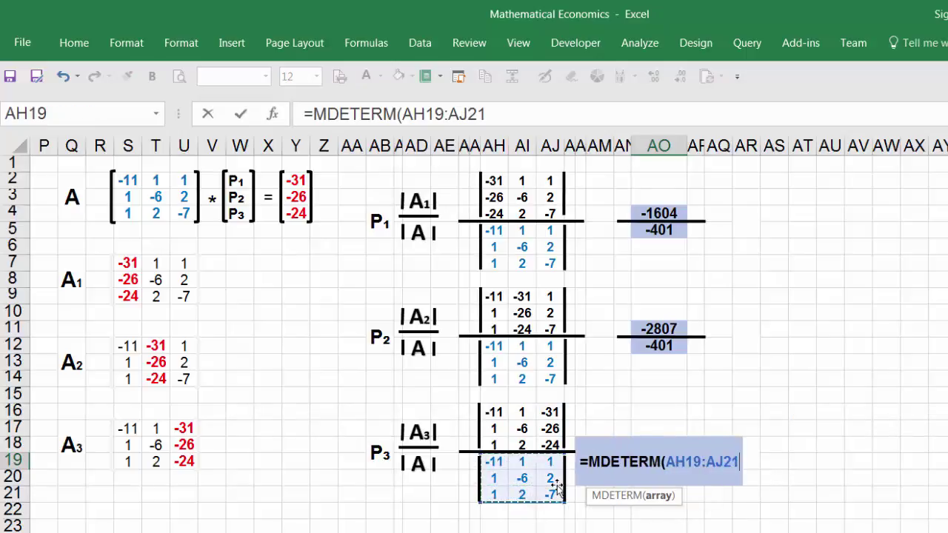
text())
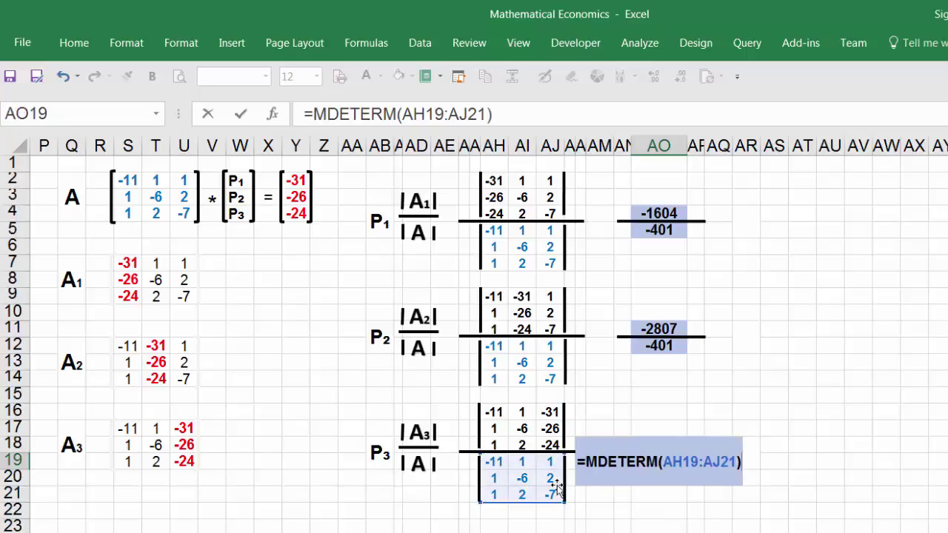
key(ctrl+shift+Return)
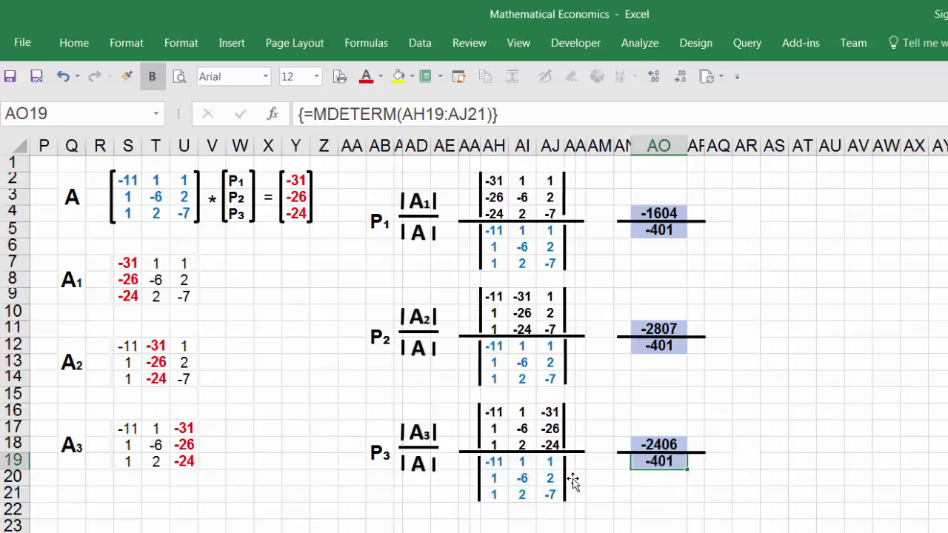
Step: Review the numerator determinants in AO4, AO11 and AO18, and the denominator determinants in AO5, AO12 and AO19
click(661, 213)
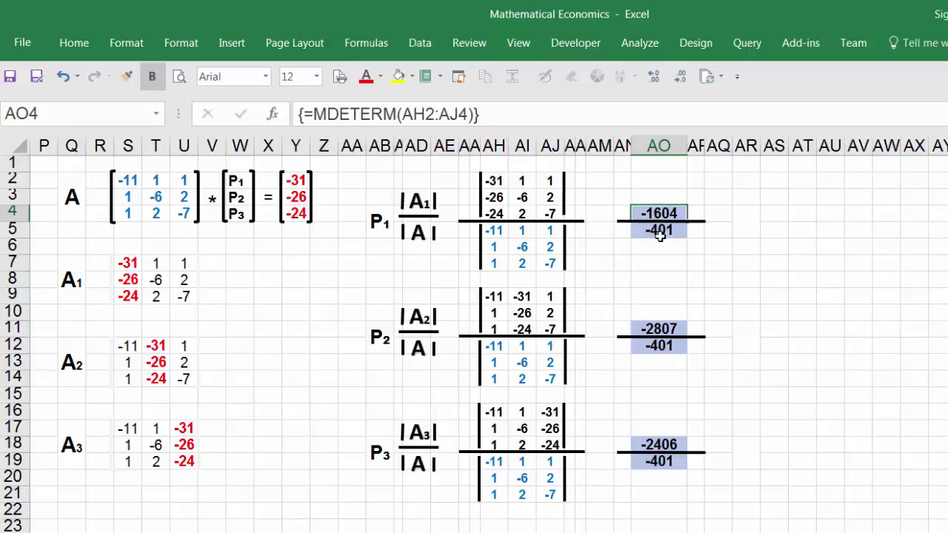
click(672, 328)
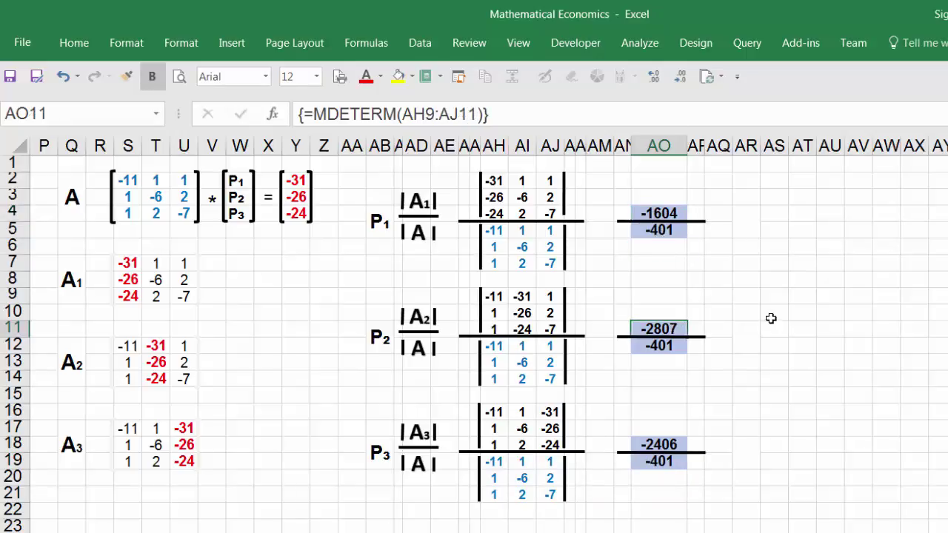
click(665, 442)
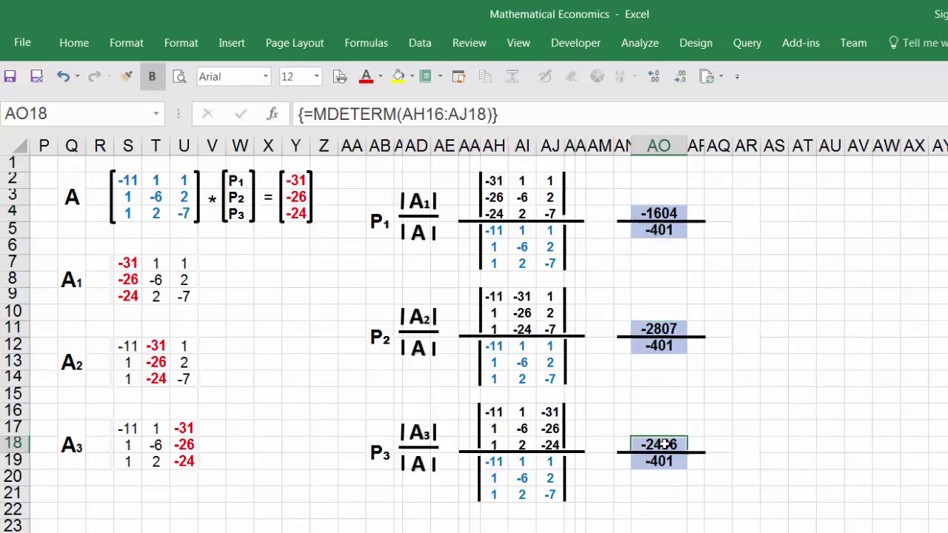
click(659, 231)
click(663, 347)
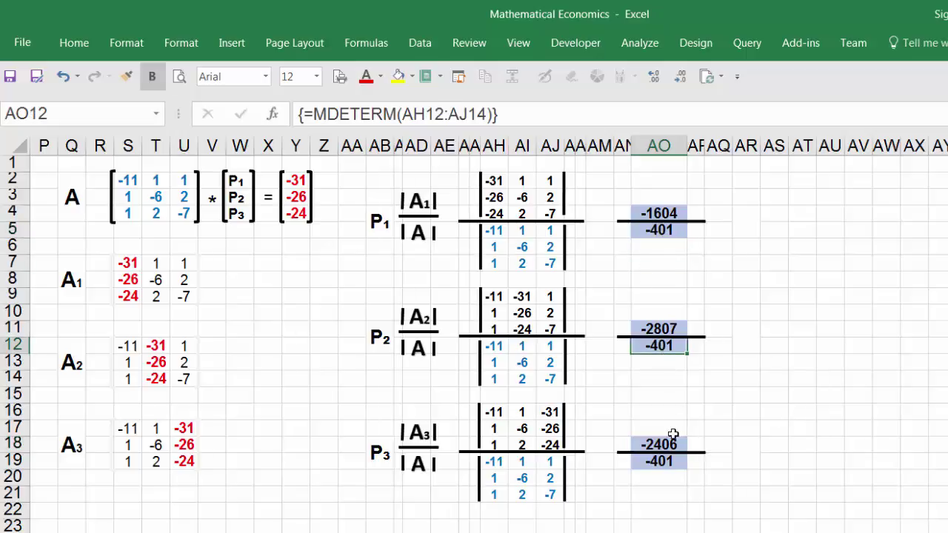
click(669, 462)
Step: Calculate the equilibrium price P1 in AR4 by dividing its two determinants with =AO4/AO5
click(753, 220)
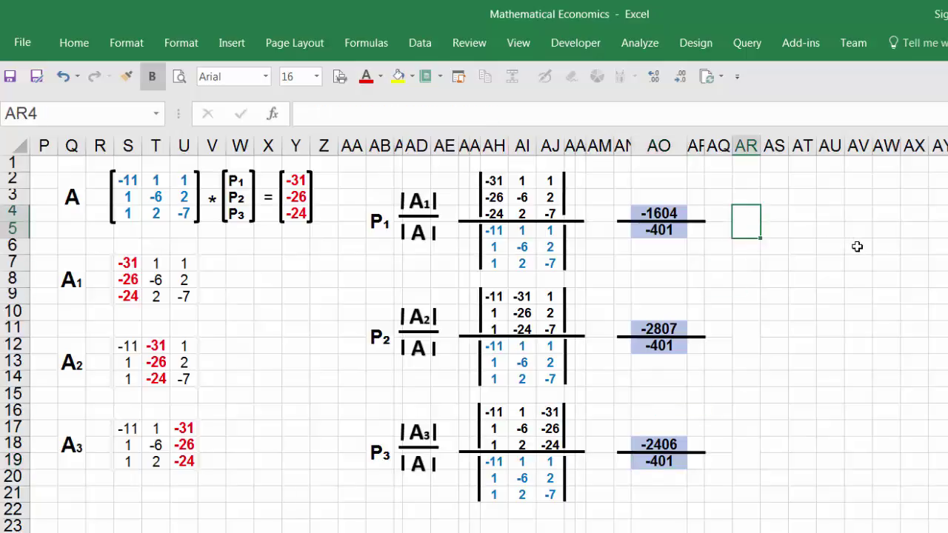
text(=)
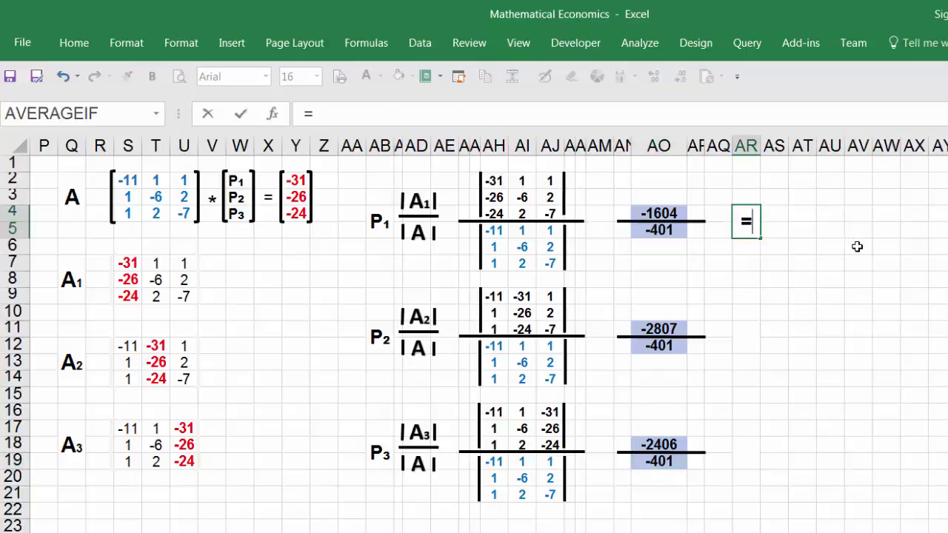
click(669, 212)
text(/)
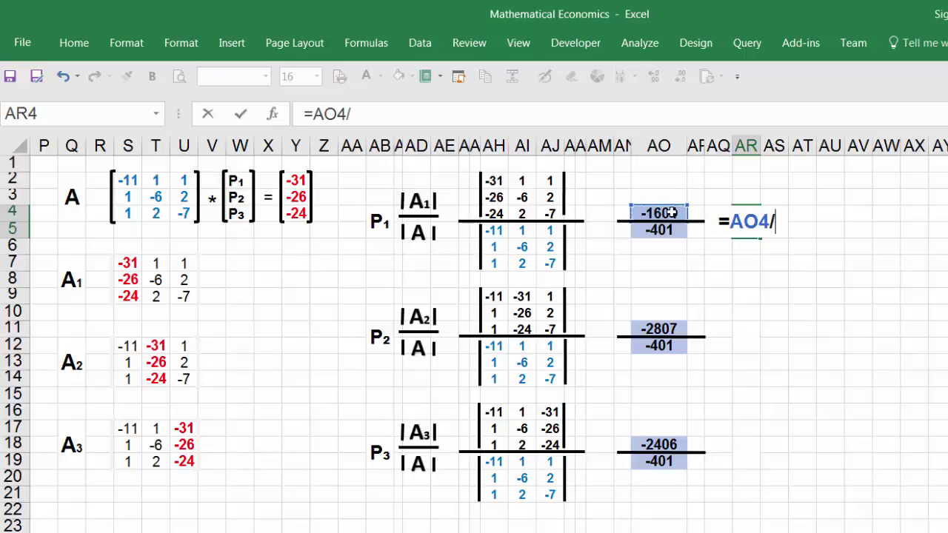
click(669, 232)
key(Return)
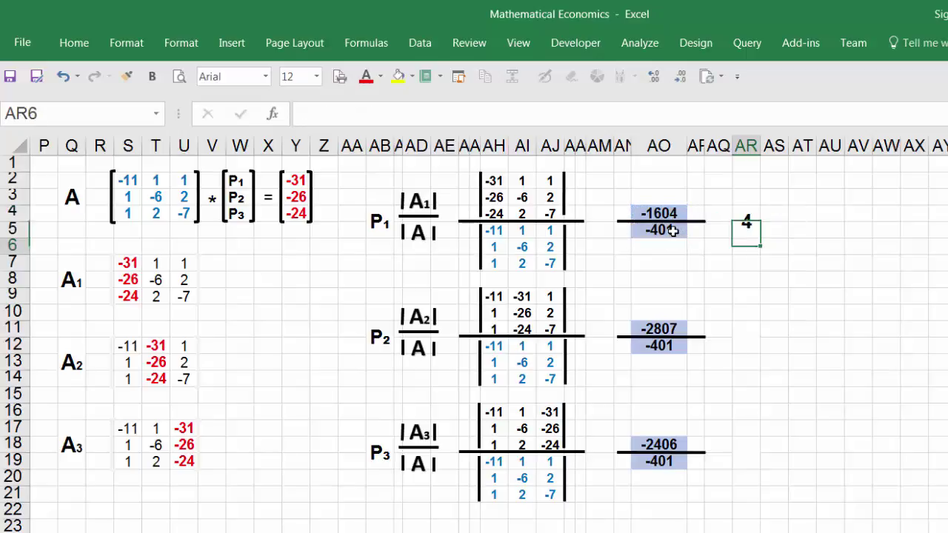
Step: Calculate the equilibrium price P2 in AR11 by dividing its two determinants with =AO11/AO12
click(746, 337)
text(=)
click(670, 325)
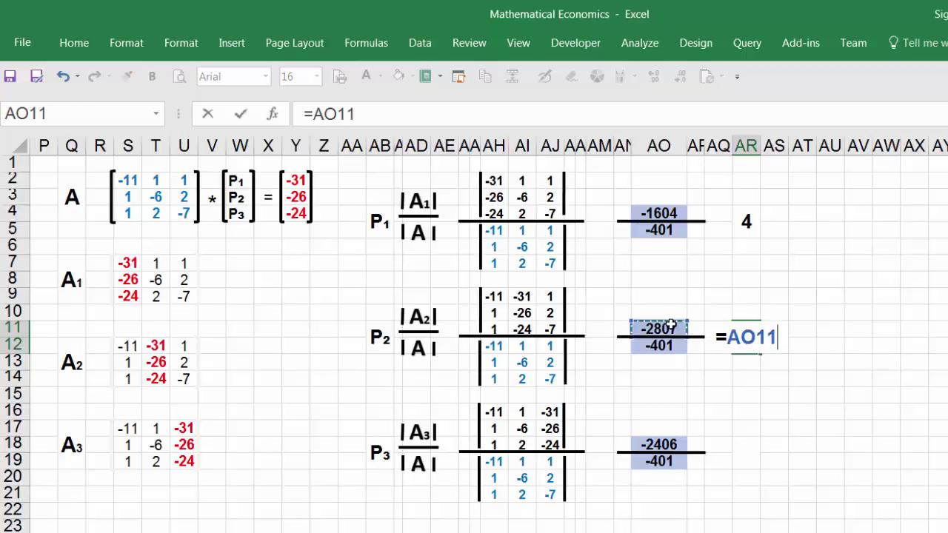
text(/)
click(670, 346)
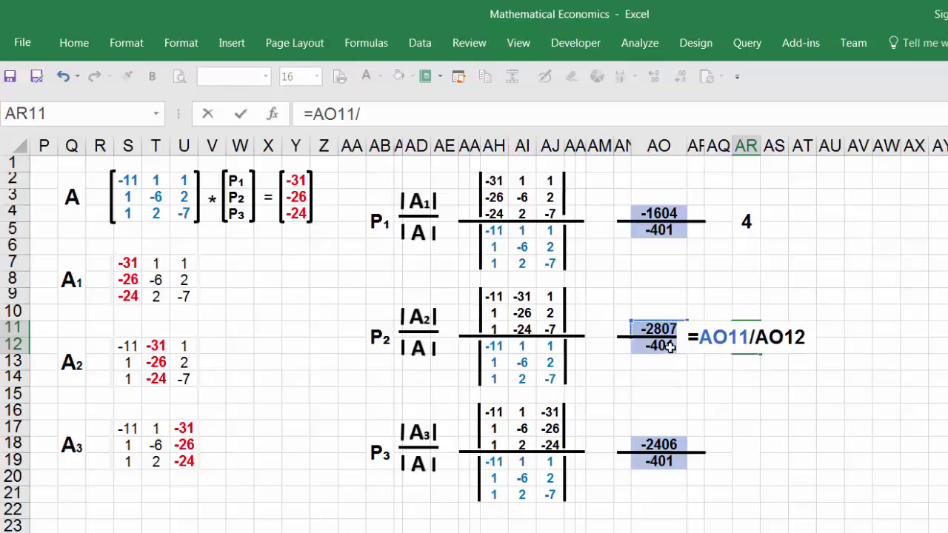
key(Return)
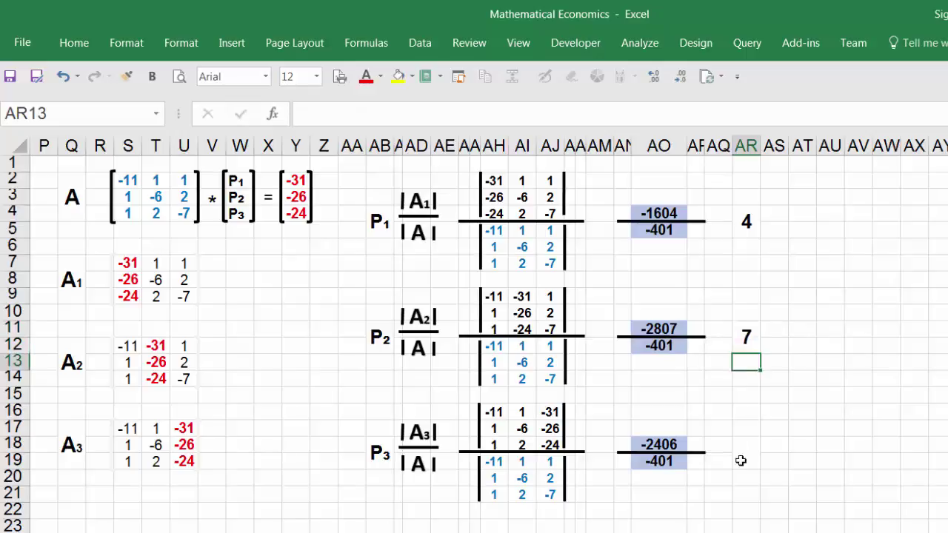
Step: Calculate the equilibrium price P3 in AR18 by dividing its two determinants with =AO18/AO19
click(747, 452)
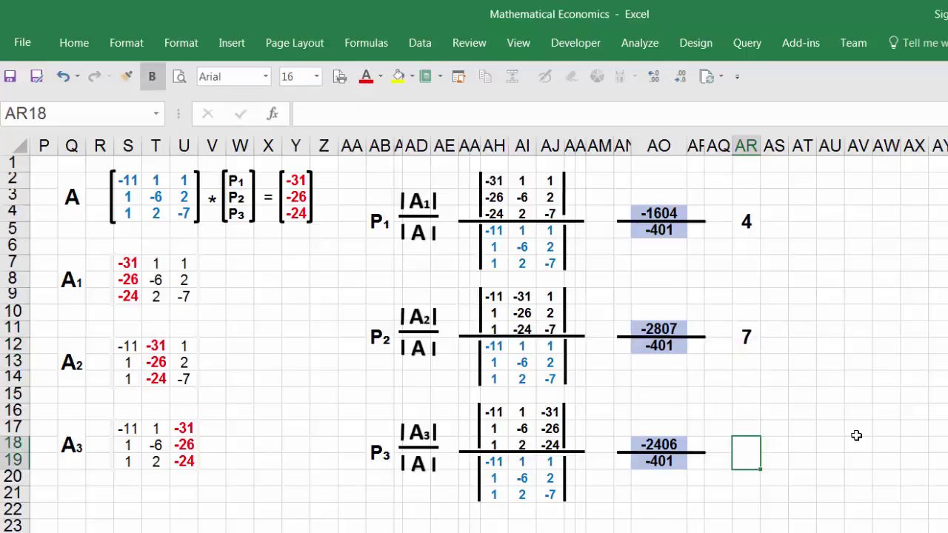
text(=)
click(676, 443)
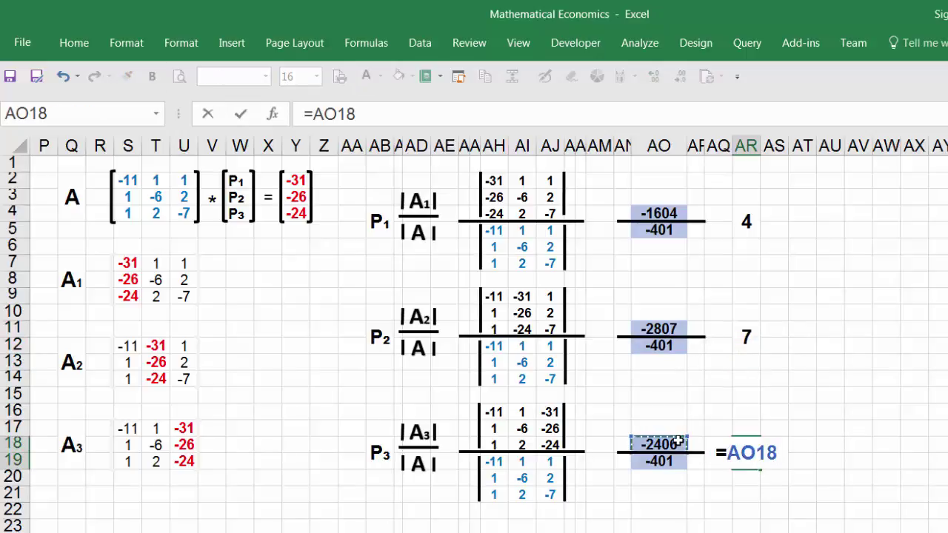
text(/)
click(663, 460)
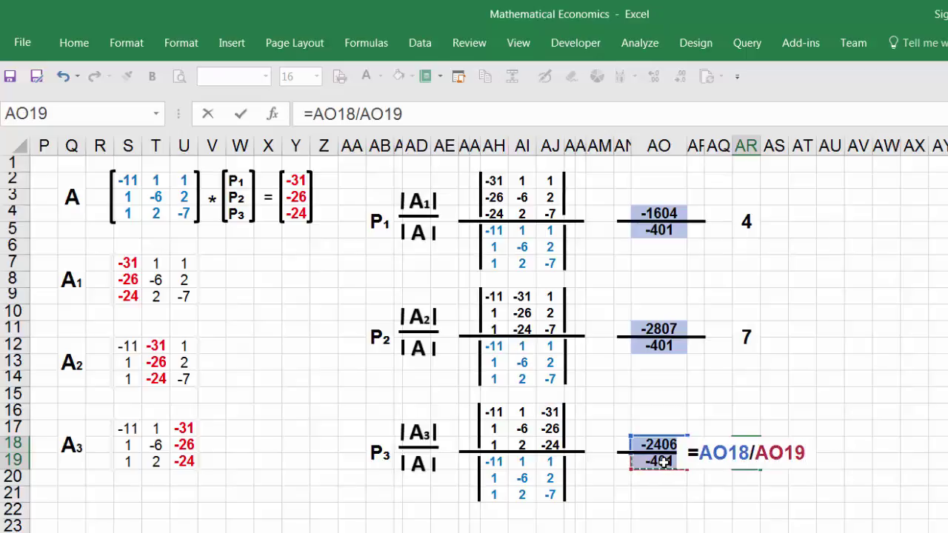
key(Return)
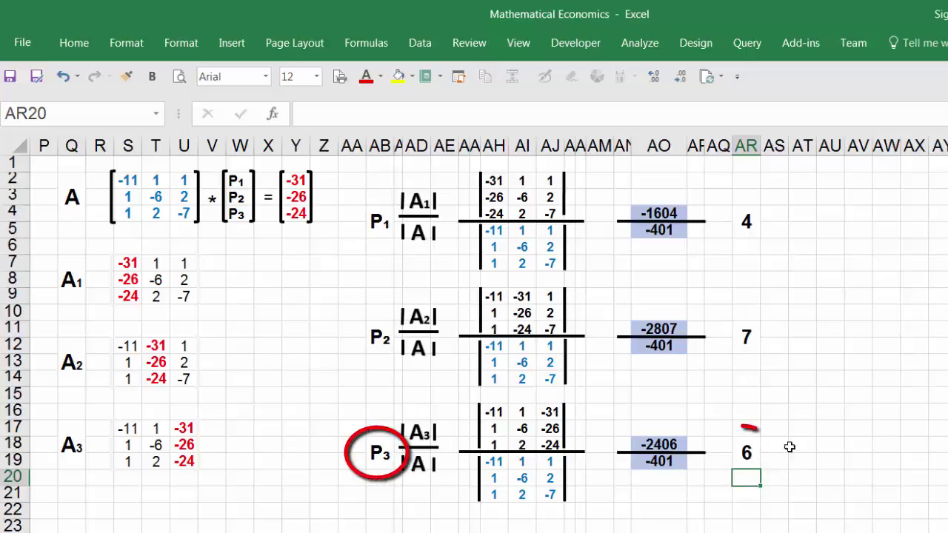
click(811, 433)
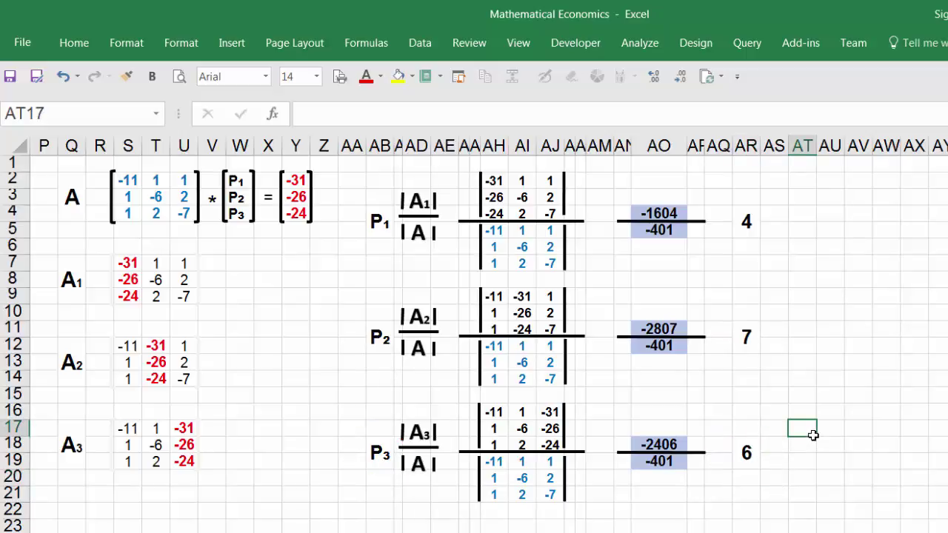